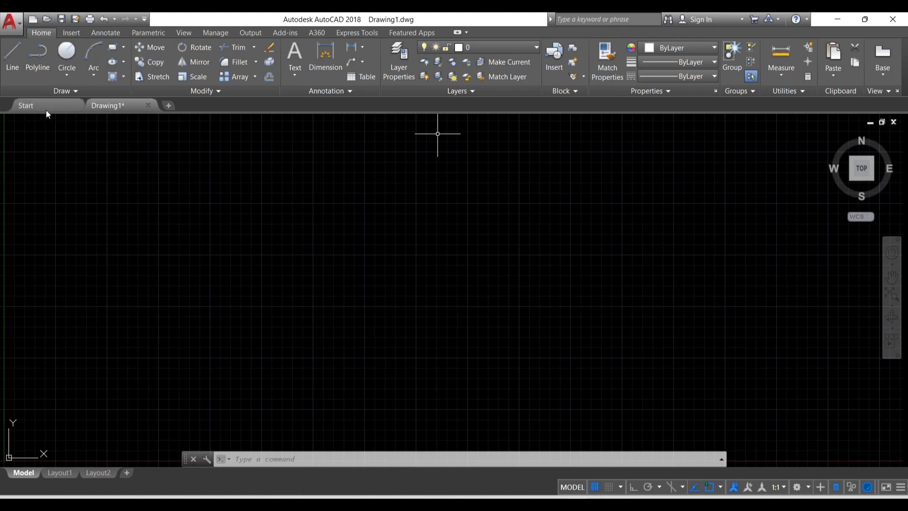
# Create a new layout in the YT floor plan drawing, switch to it and delete its default viewport.
pyautogui.click(410, 248)
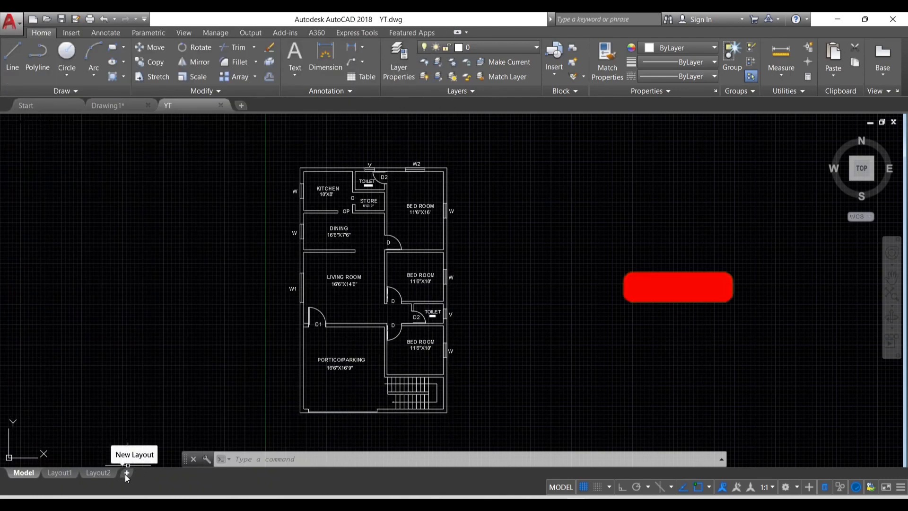
pyautogui.click(127, 473)
pyautogui.moveTo(135, 473)
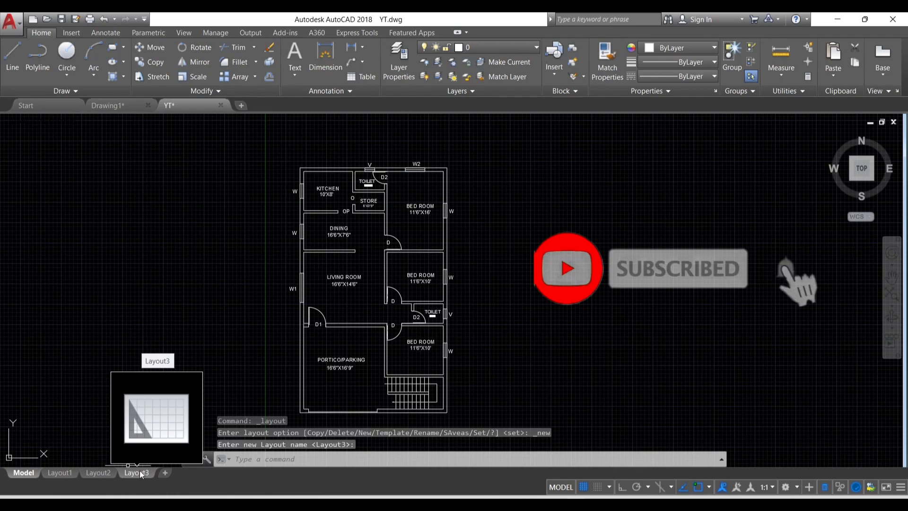
pyautogui.click(137, 473)
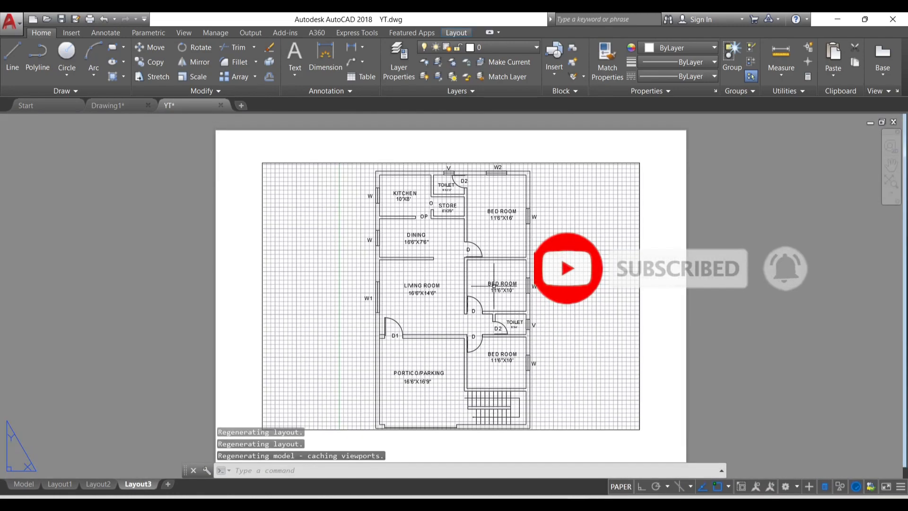
pyautogui.click(315, 162)
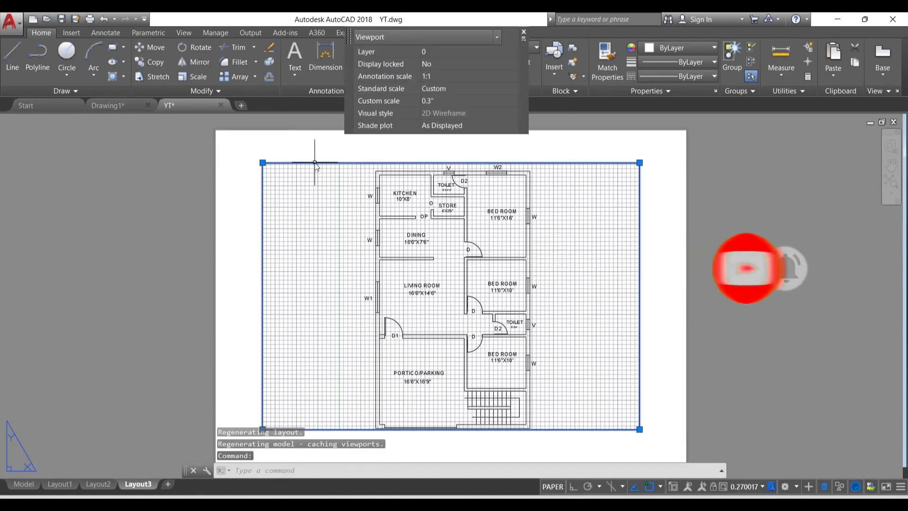
pyautogui.press('Delete')
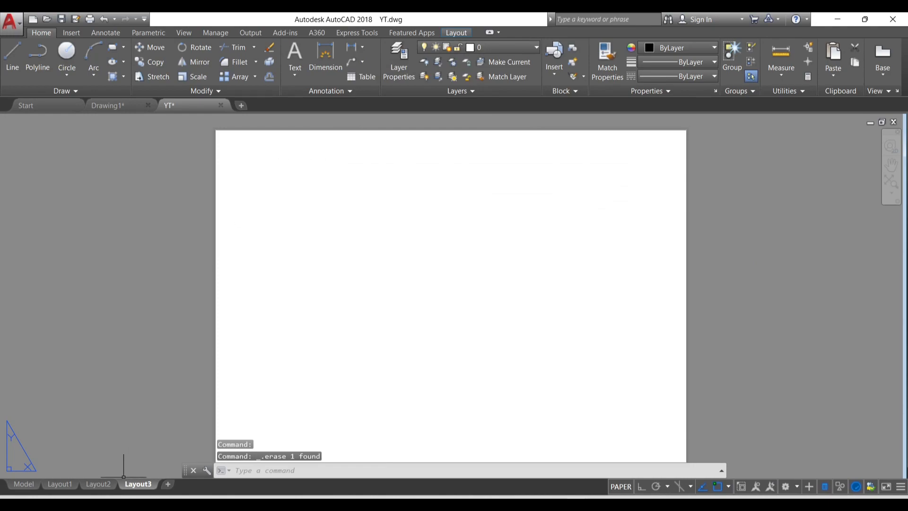
# Modify the new layout's page setup to use the DWG To PDF.pc3 plotter.
pyautogui.rightClick(137, 487)
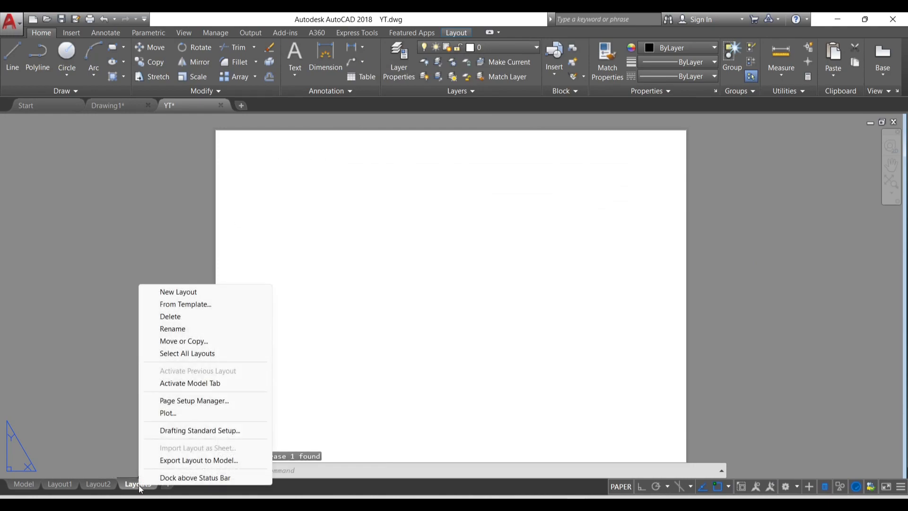
pyautogui.click(192, 405)
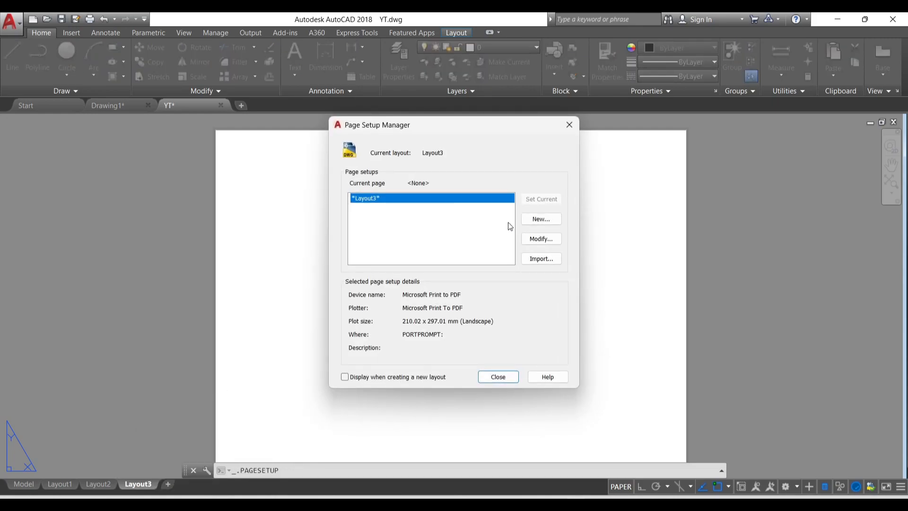
pyautogui.click(538, 239)
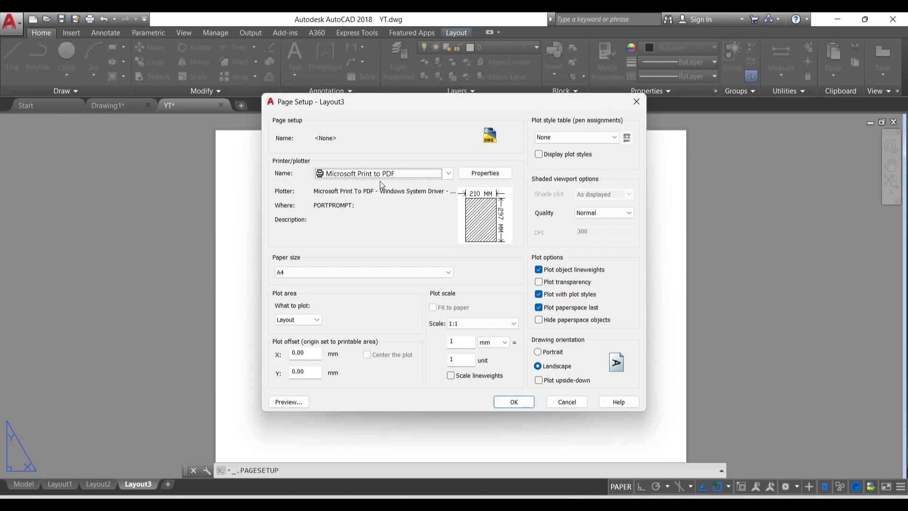
pyautogui.click(380, 179)
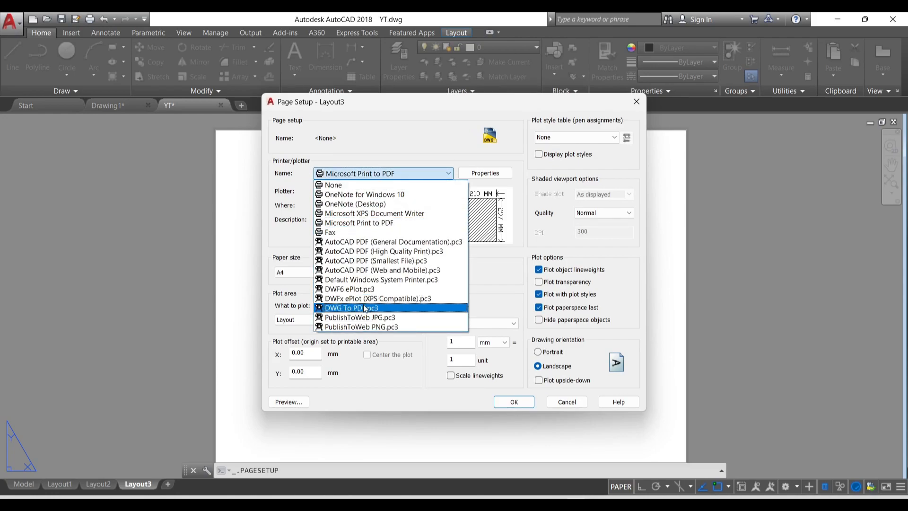
pyautogui.click(363, 307)
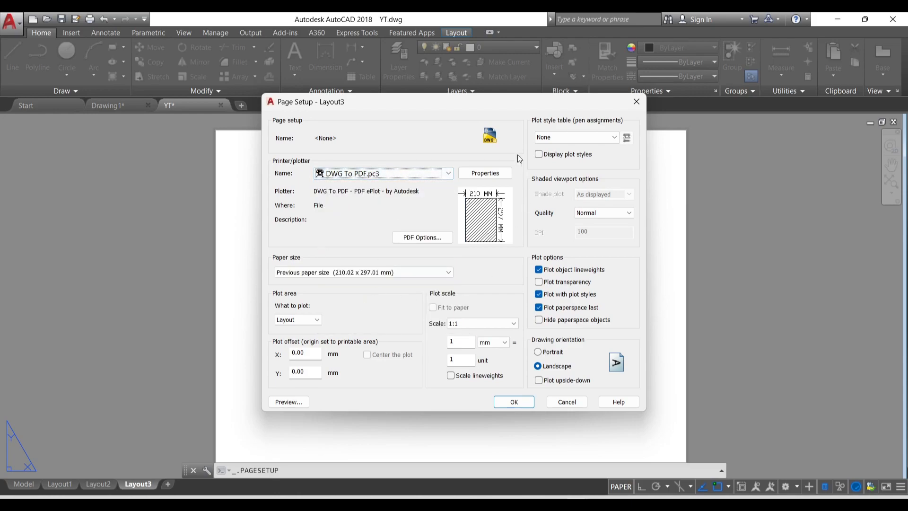
# Start a custom paper size from scratch in the plotter properties, with media bounds of 210 x 297 millimeters.
pyautogui.click(476, 173)
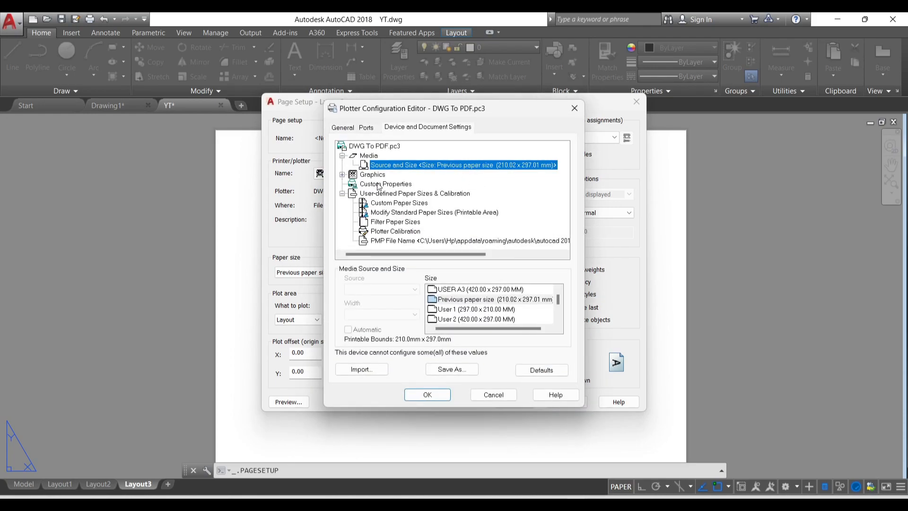
pyautogui.click(396, 204)
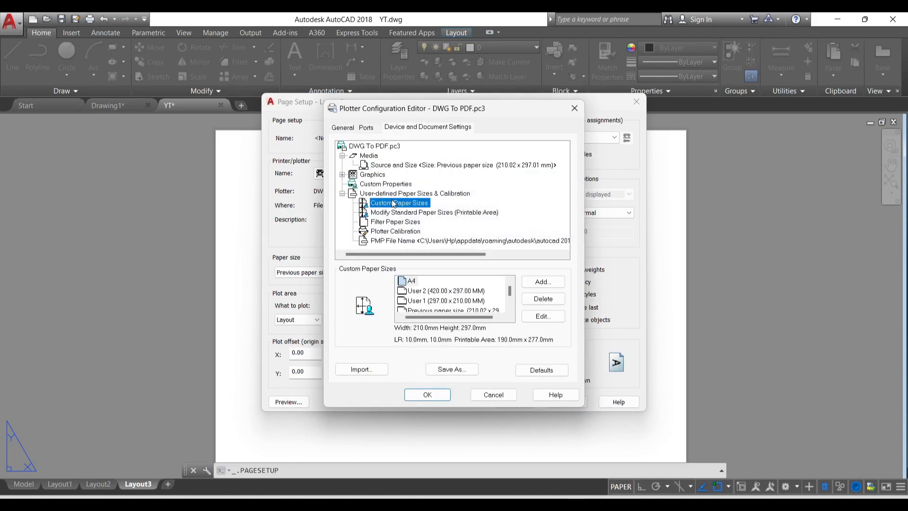
pyautogui.click(542, 282)
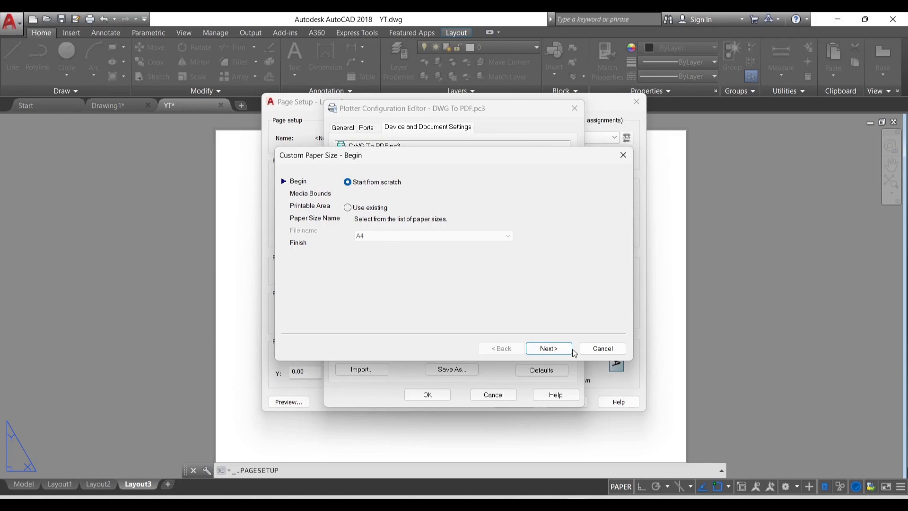
pyautogui.click(548, 348)
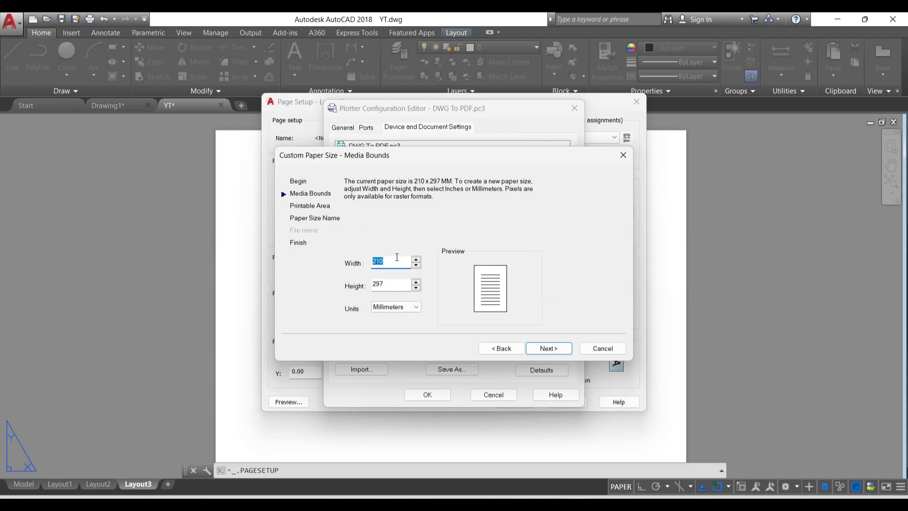
pyautogui.click(559, 349)
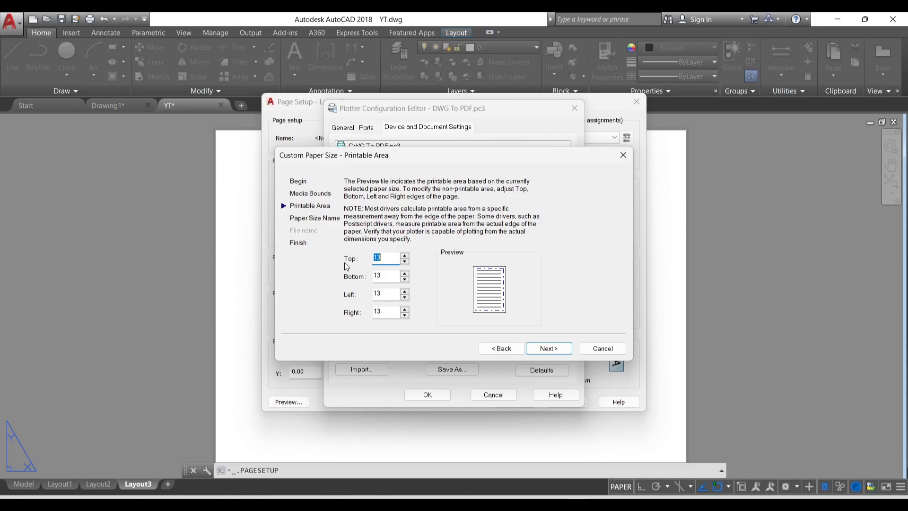
# Set the custom paper's top, bottom, left and right printable-area margins to 15 mm each.
pyautogui.write('15')
pyautogui.press('BackSpace')
pyautogui.write('5')
pyautogui.click(383, 312)
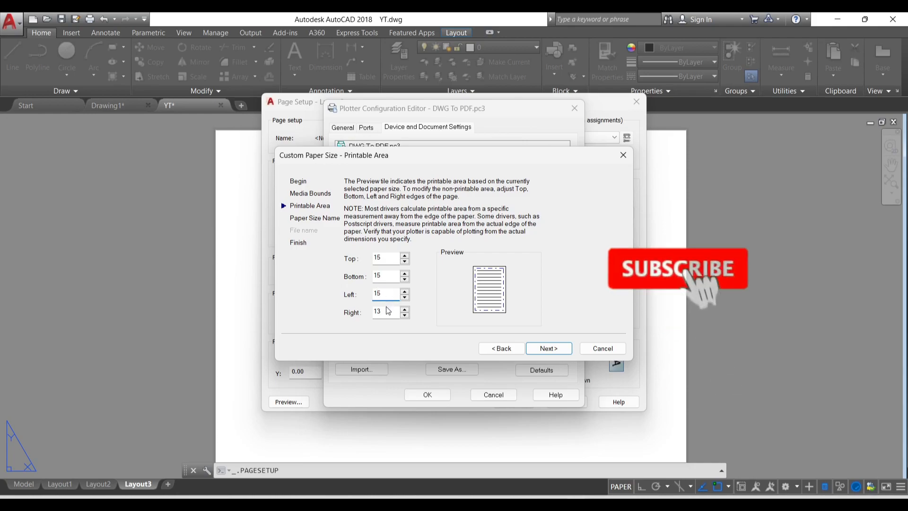
pyautogui.press('BackSpace')
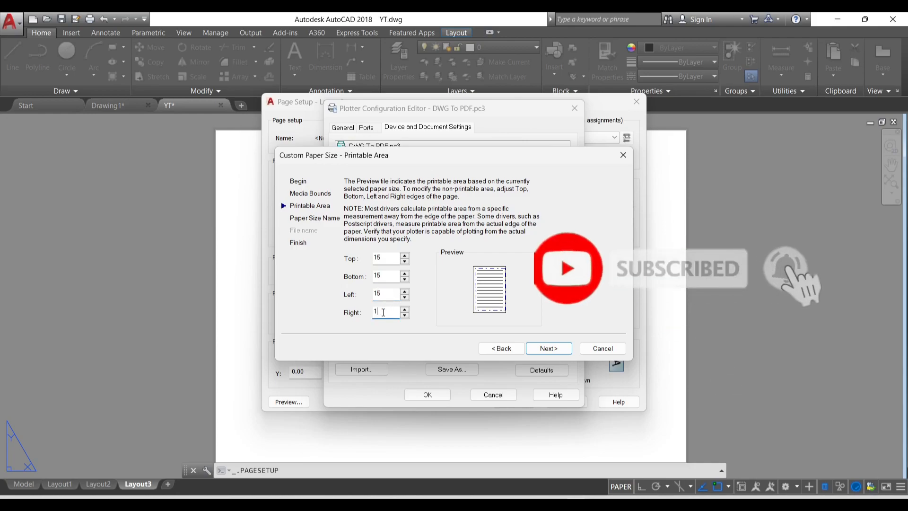
pyautogui.click(548, 348)
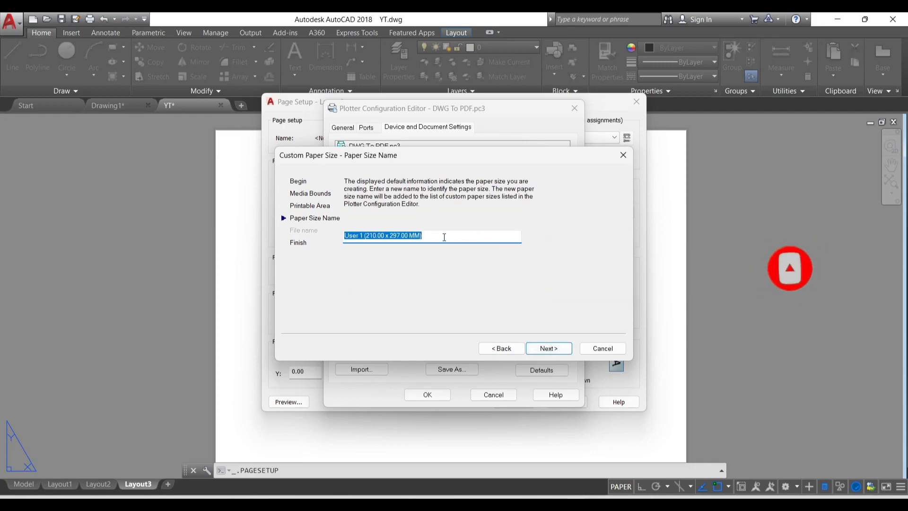
# Name the custom paper size "yt a4", finish it and accept the plotter configuration.
pyautogui.press('BackSpace')
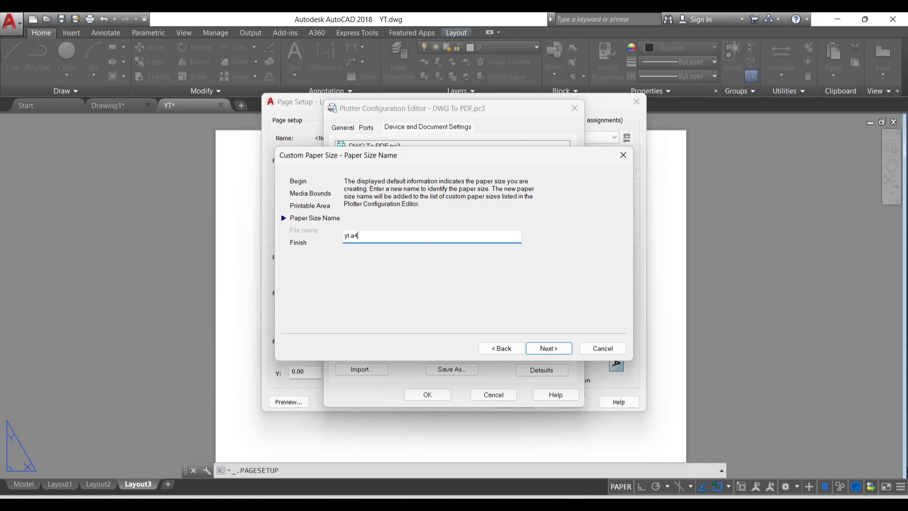
pyautogui.click(551, 348)
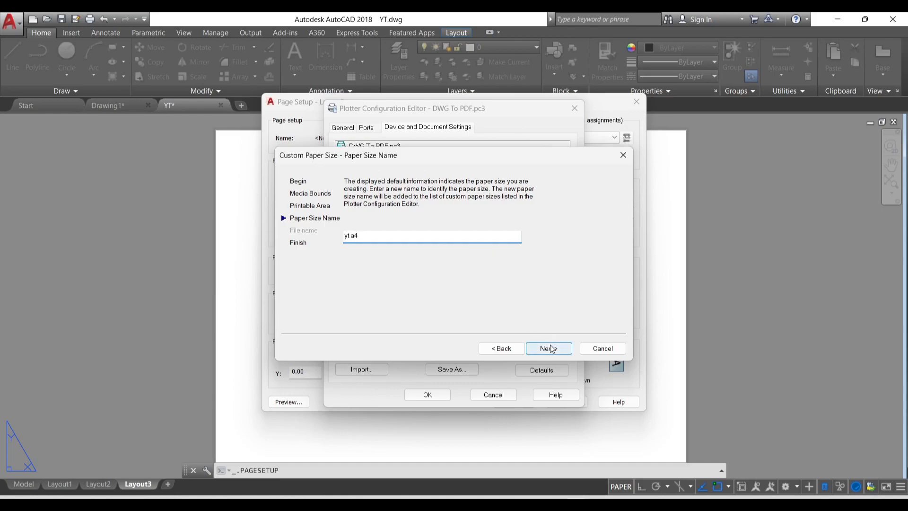
pyautogui.click(551, 350)
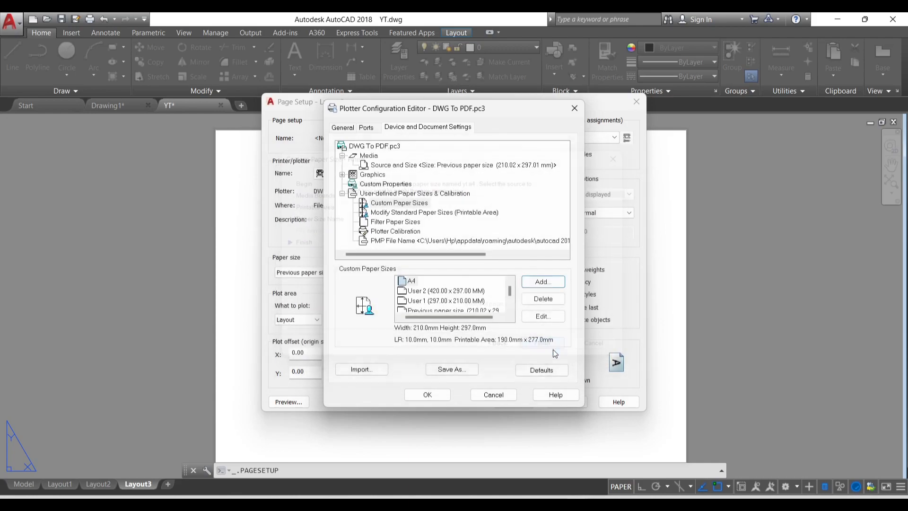
pyautogui.click(428, 395)
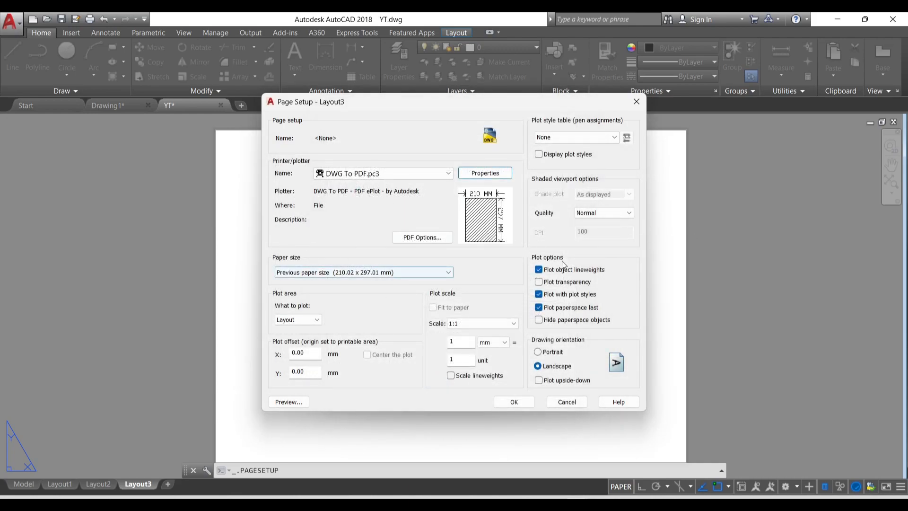
# Assign the yt a4 paper size to the layout's page setup, apply it and close the Page Setup Manager.
pyautogui.click(359, 272)
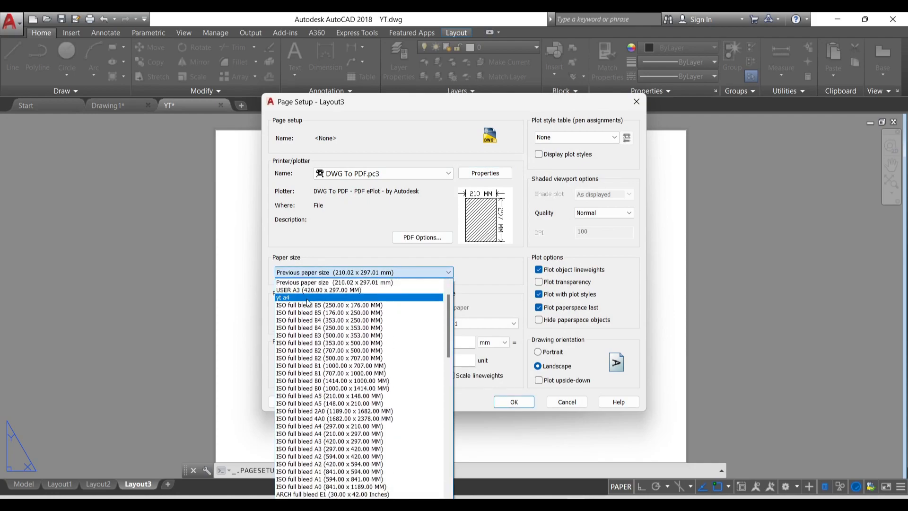
pyautogui.click(345, 274)
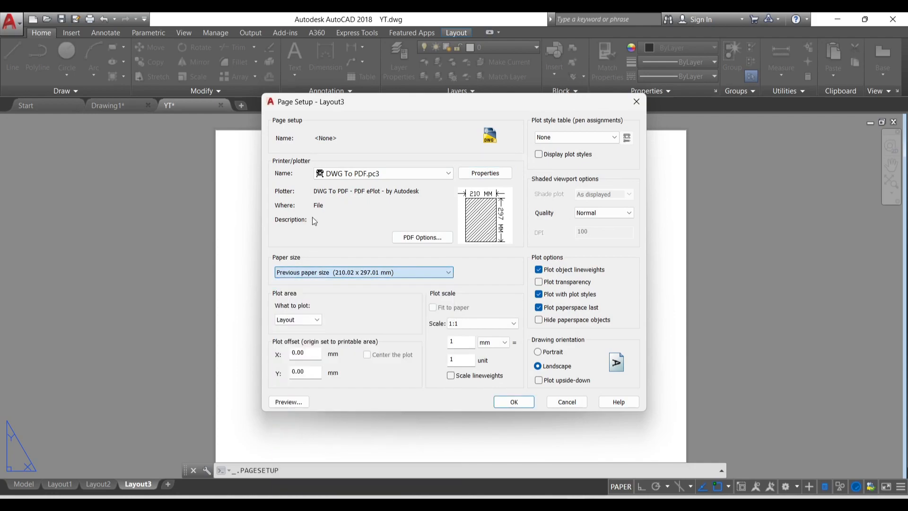
pyautogui.click(334, 274)
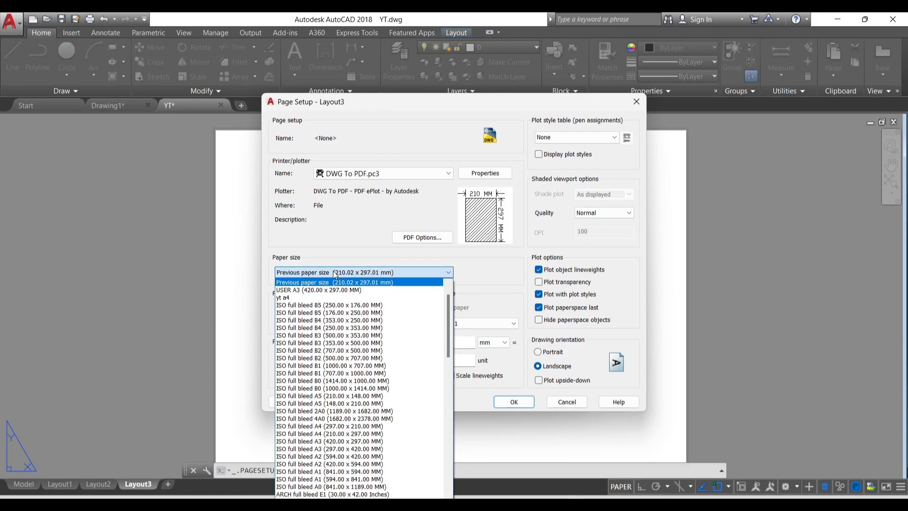
pyautogui.click(299, 298)
pyautogui.click(522, 405)
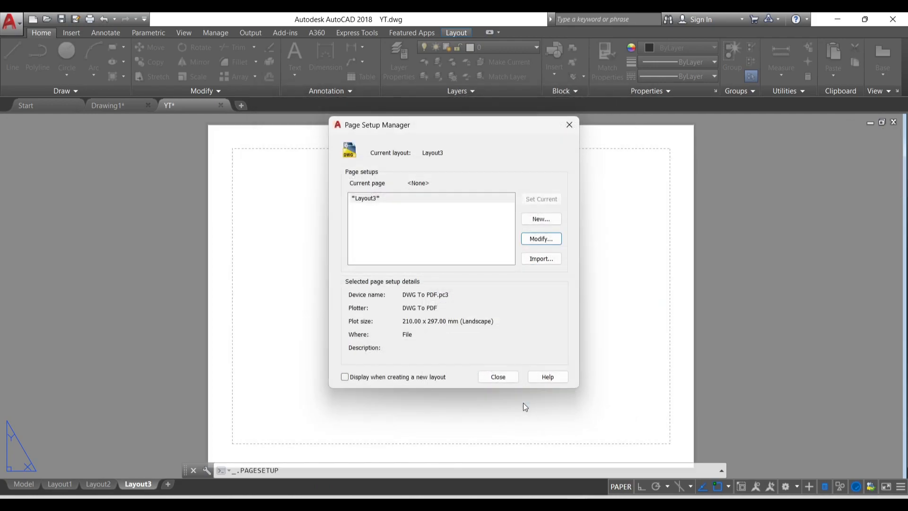
pyautogui.click(498, 376)
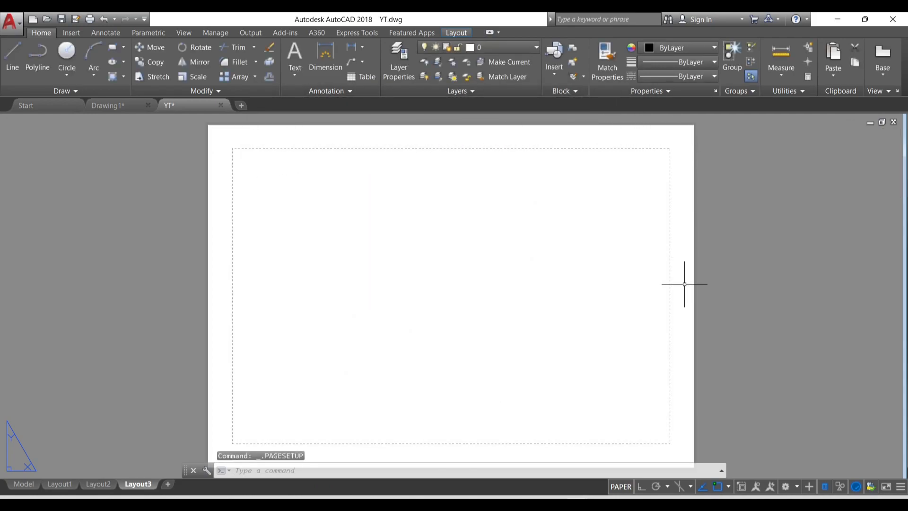
# Create a rectangular MVIEW viewport filling the layout's dashed printable area, from its upper-left to its lower-right corner.
pyautogui.scroll(-2, 230, 239)
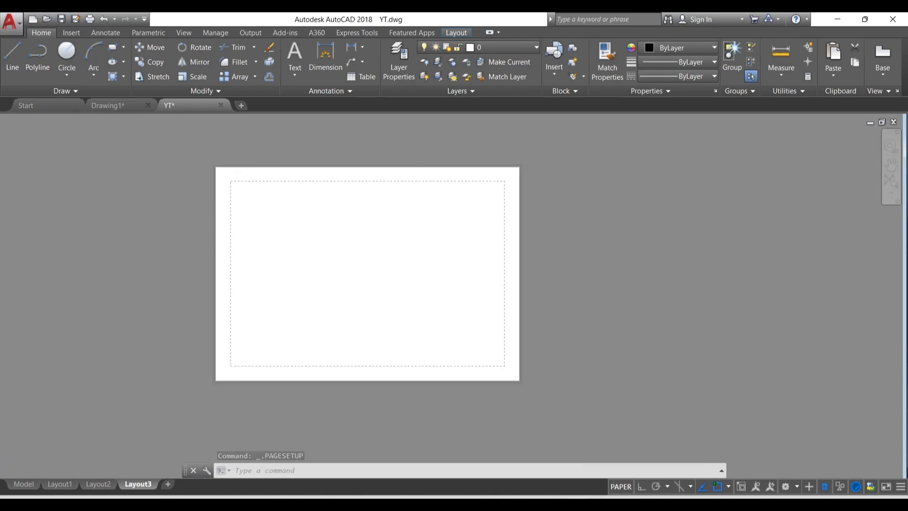
pyautogui.scroll(2, 246, 249)
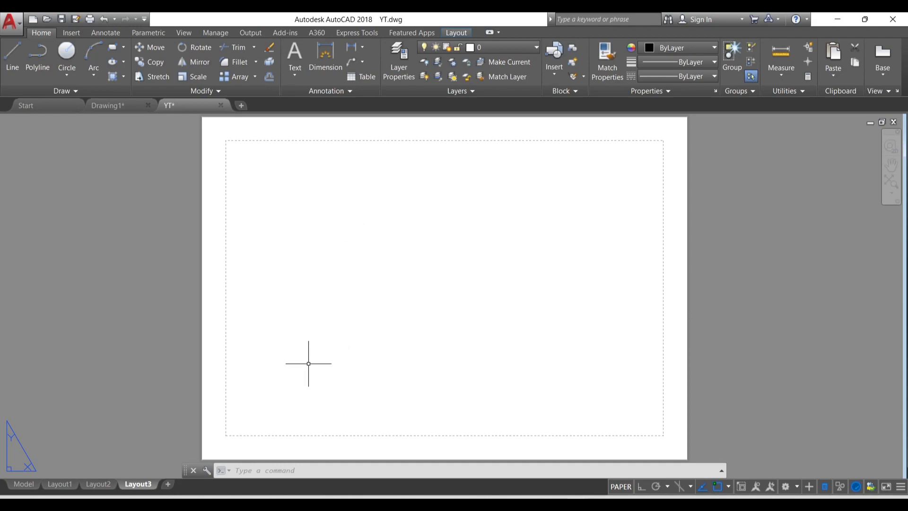
pyautogui.write('mv')
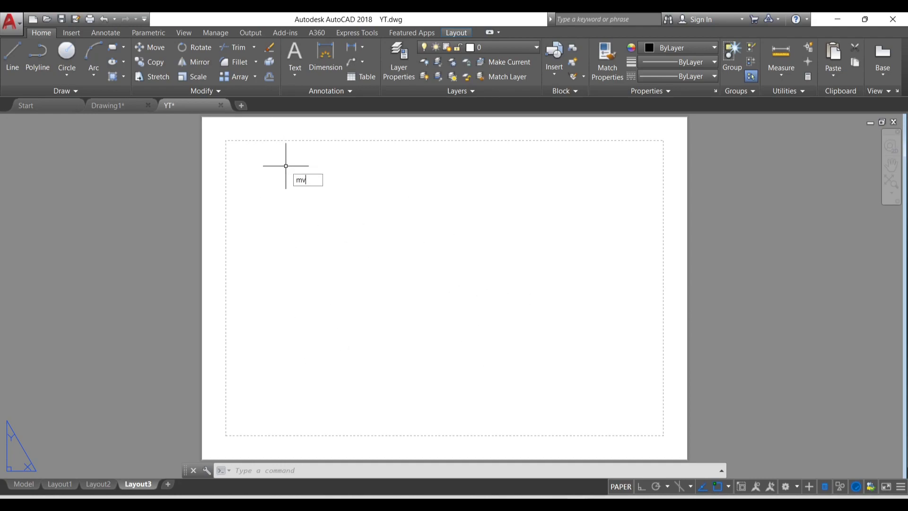
pyautogui.press('Return')
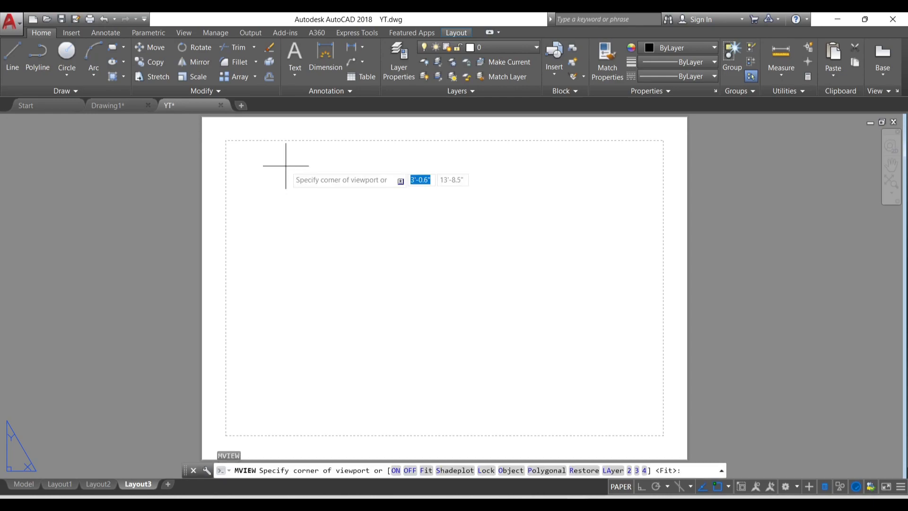
pyautogui.click(227, 142)
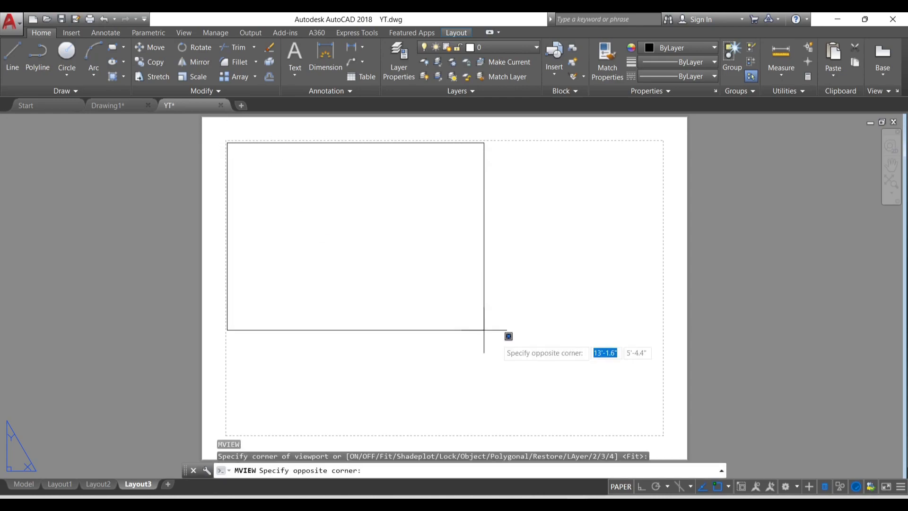
pyautogui.click(662, 434)
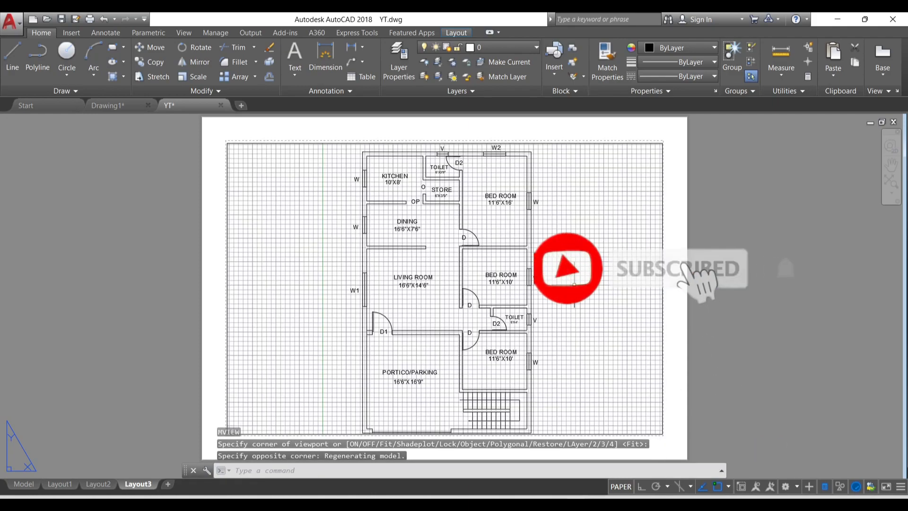
# Stretch the viewport's upper-left corner outward so it sits closer to the corner of the dashed printable area.
pyautogui.click(462, 140)
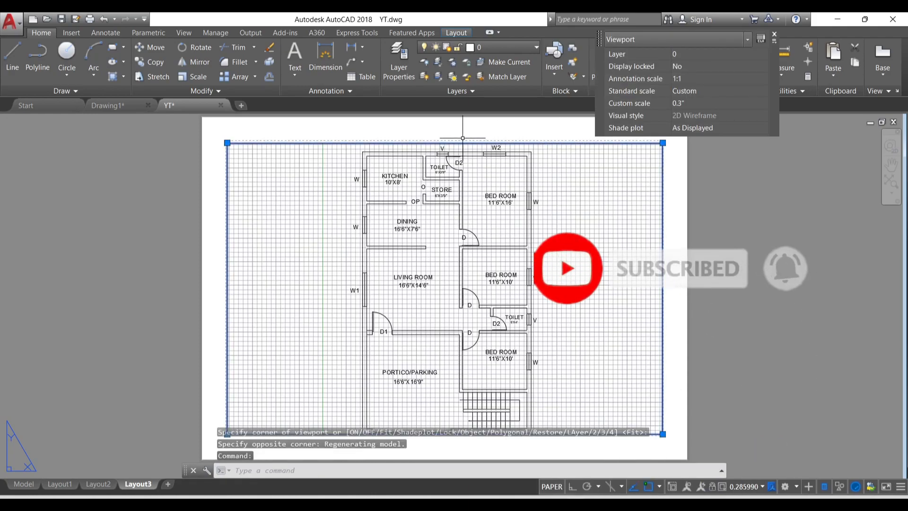
pyautogui.scroll(2, 218, 142)
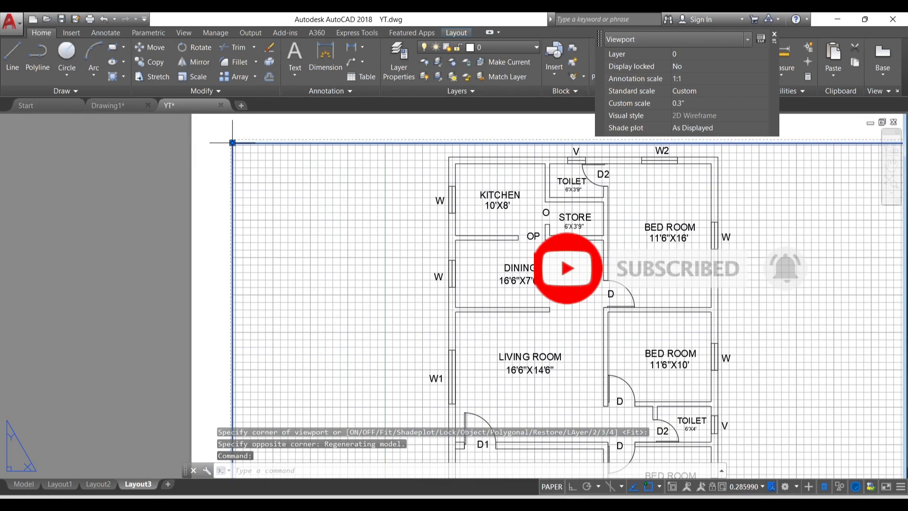
pyautogui.click(232, 142)
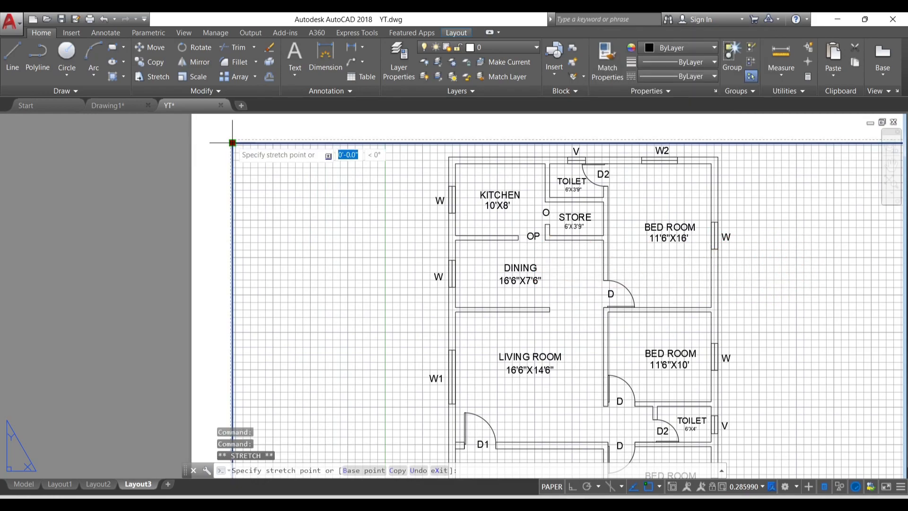
pyautogui.scroll(5, 231, 142)
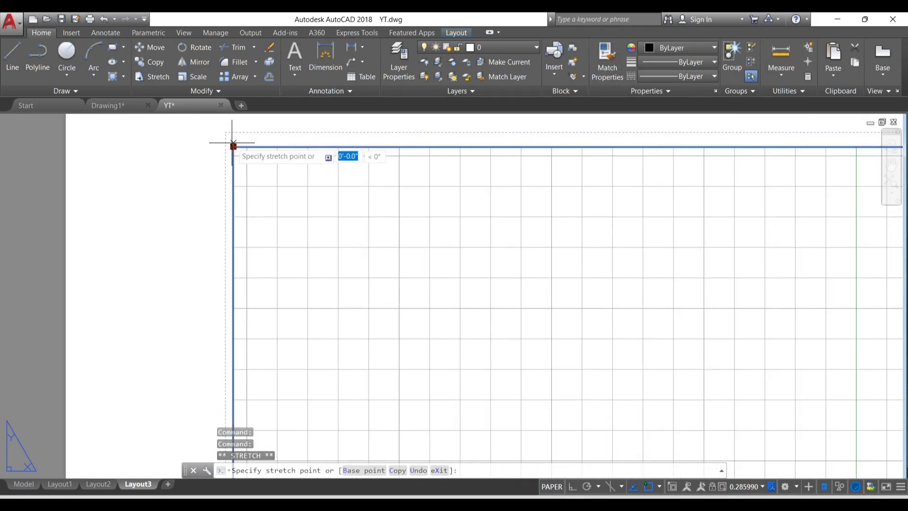
pyautogui.click(233, 136)
pyautogui.click(233, 136)
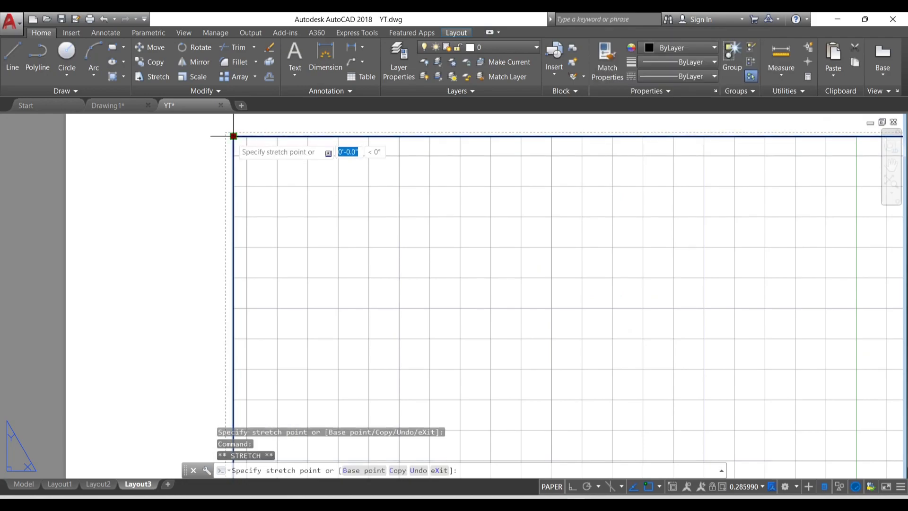
pyautogui.click(231, 134)
pyautogui.scroll(-5, 238, 174)
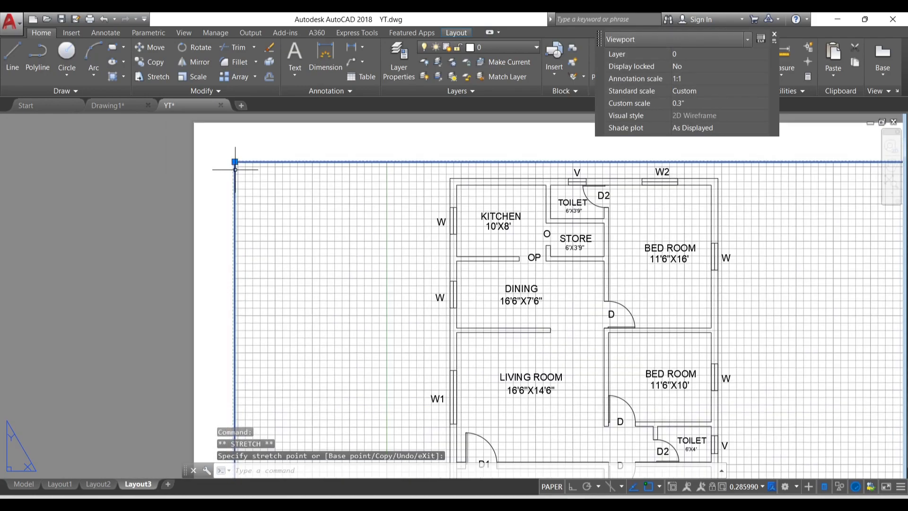
# Activate model space inside the viewport and zoom to a window drawn closely around the whole floor plan.
pyautogui.doubleClick(464, 241)
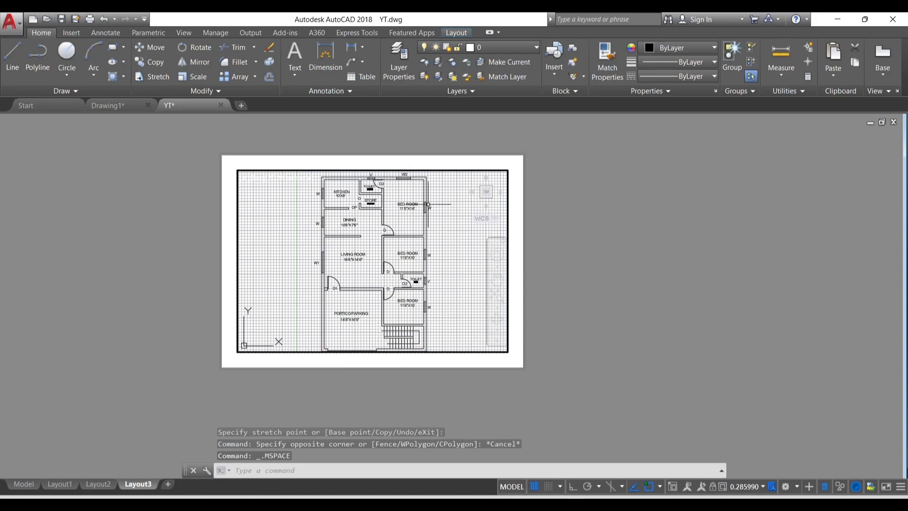
pyautogui.scroll(-5, 384, 251)
pyautogui.scroll(5, 383, 251)
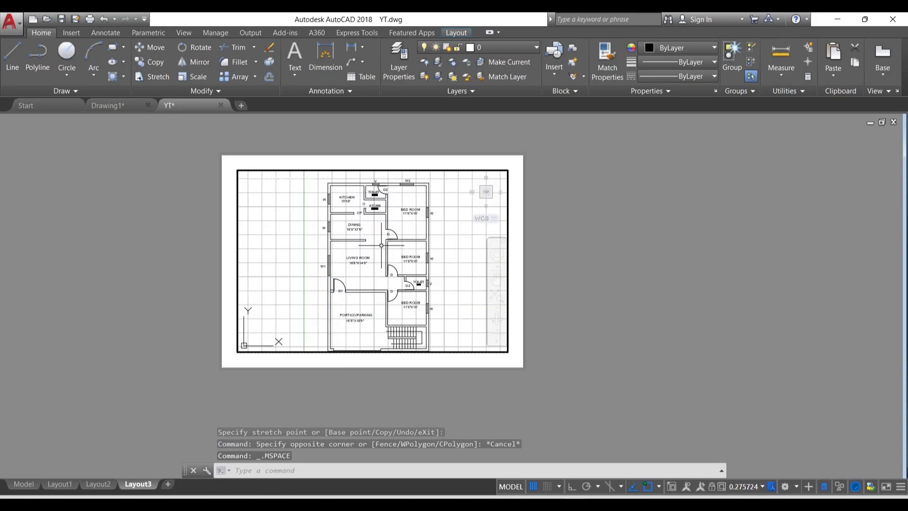
pyautogui.scroll(-3, 442, 257)
pyautogui.moveTo(429, 257); pyautogui.dragTo(435, 257, button='middle')
pyautogui.write('z')
pyautogui.press('Return')
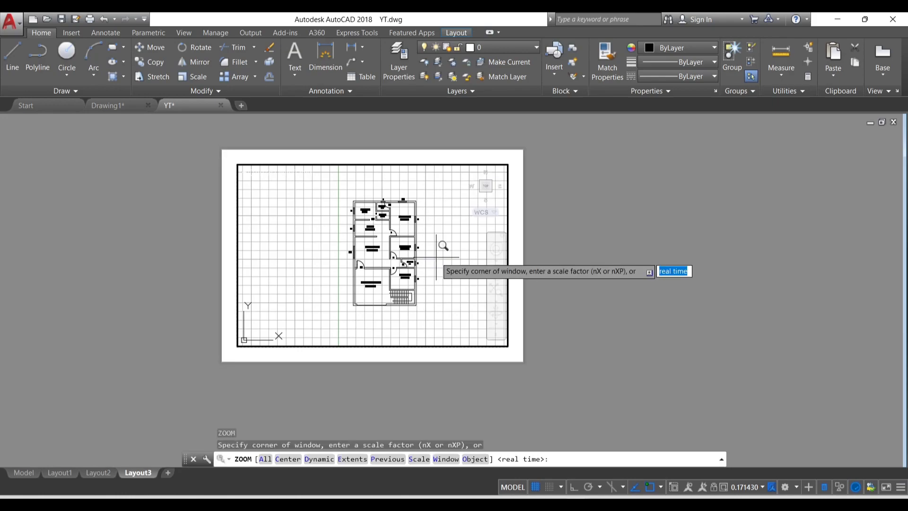
pyautogui.click(346, 195)
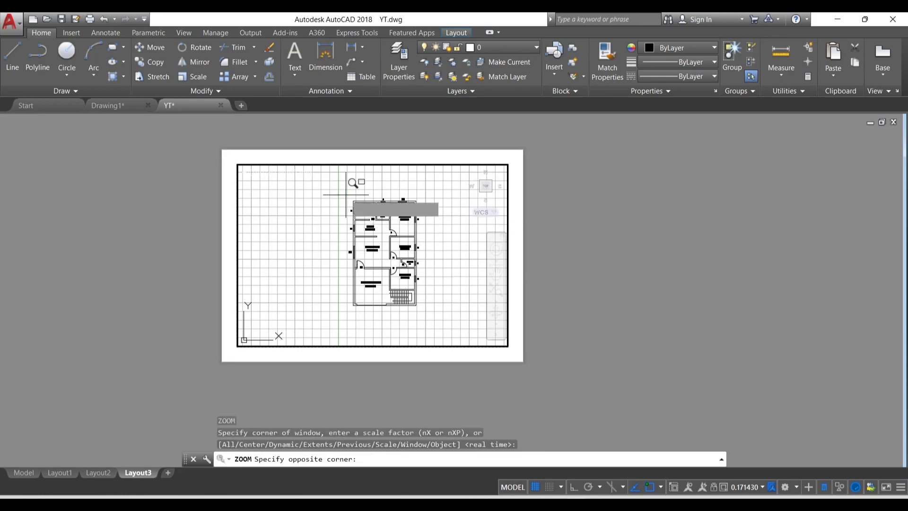
pyautogui.click(431, 311)
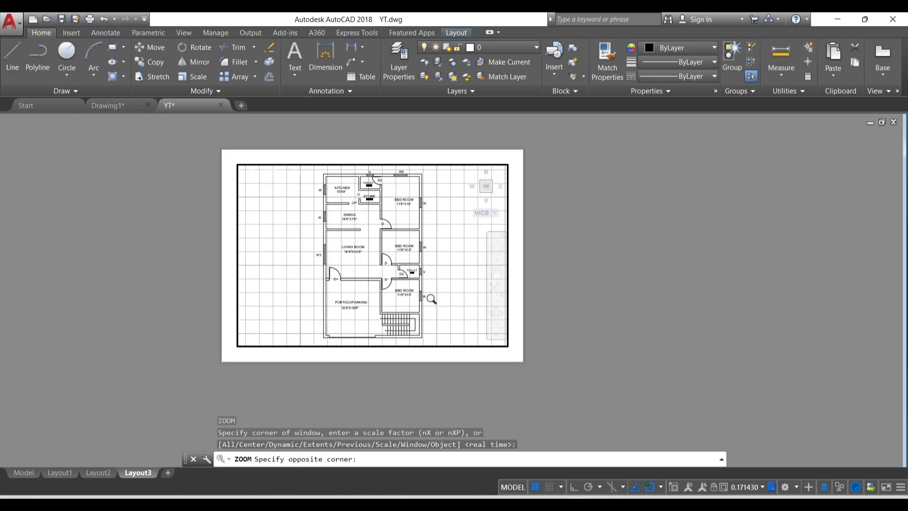
# Preview the layout's plot with DWG To PDF.pc3 on yt a4 paper, close the preview and dismiss the plot file prompt.
pyautogui.click(90, 19)
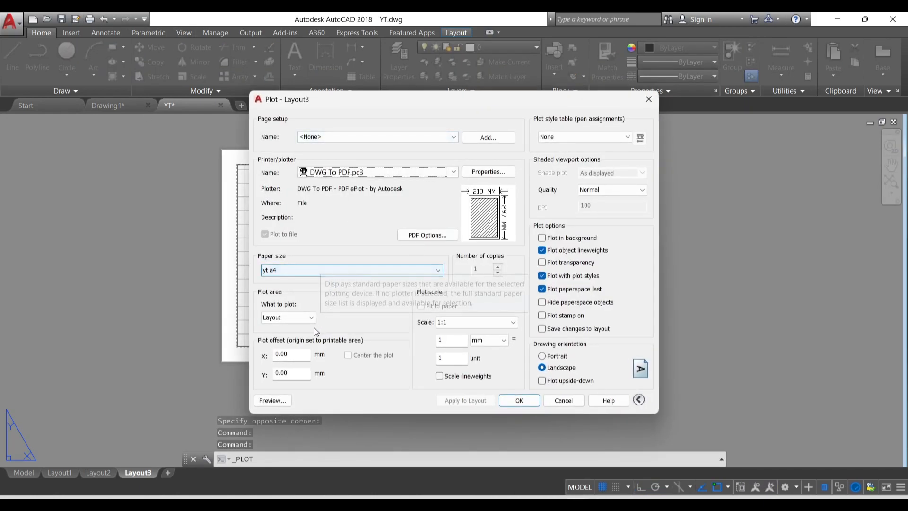
pyautogui.click(272, 401)
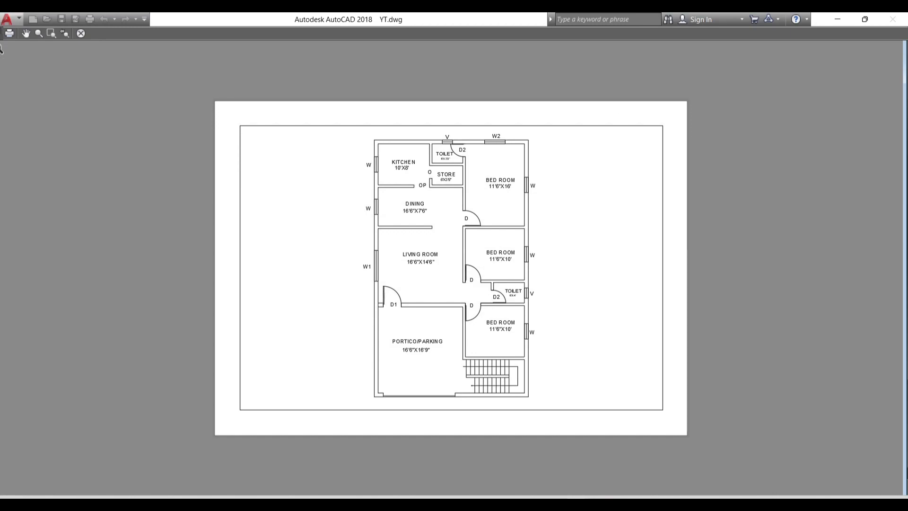
pyautogui.click(81, 33)
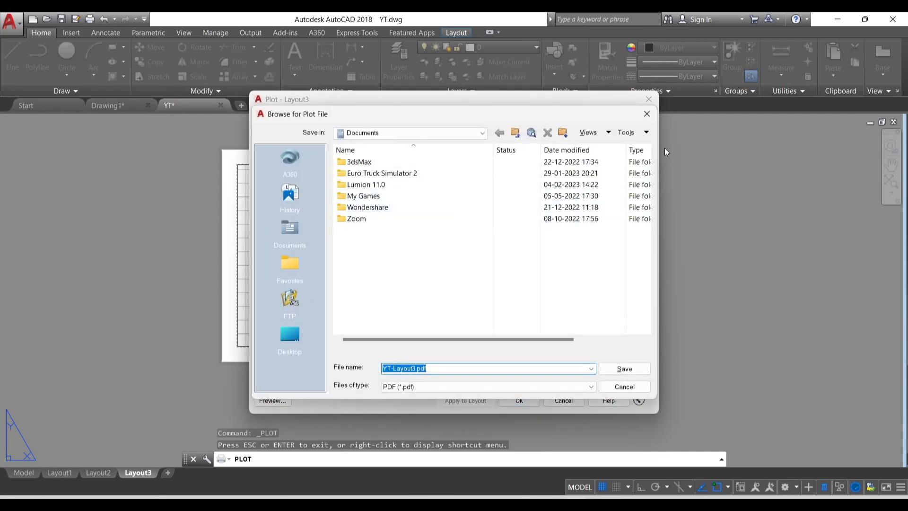
pyautogui.click(649, 114)
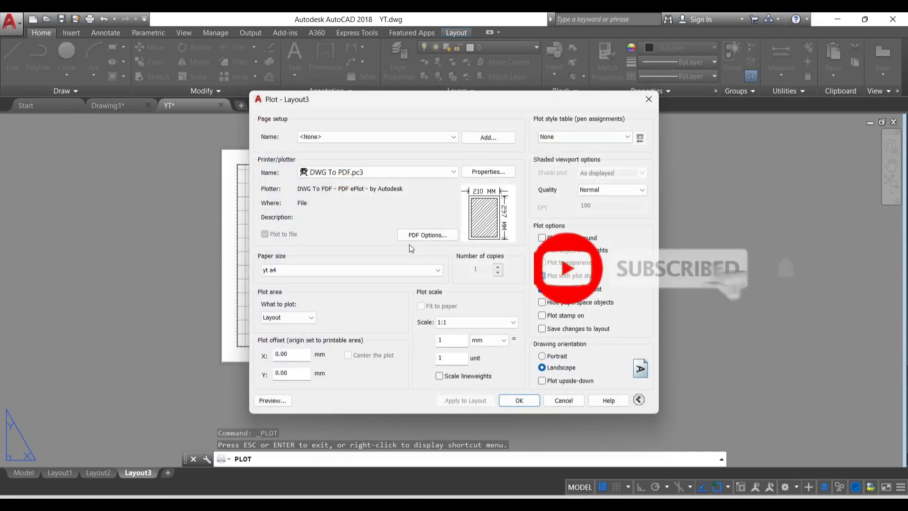